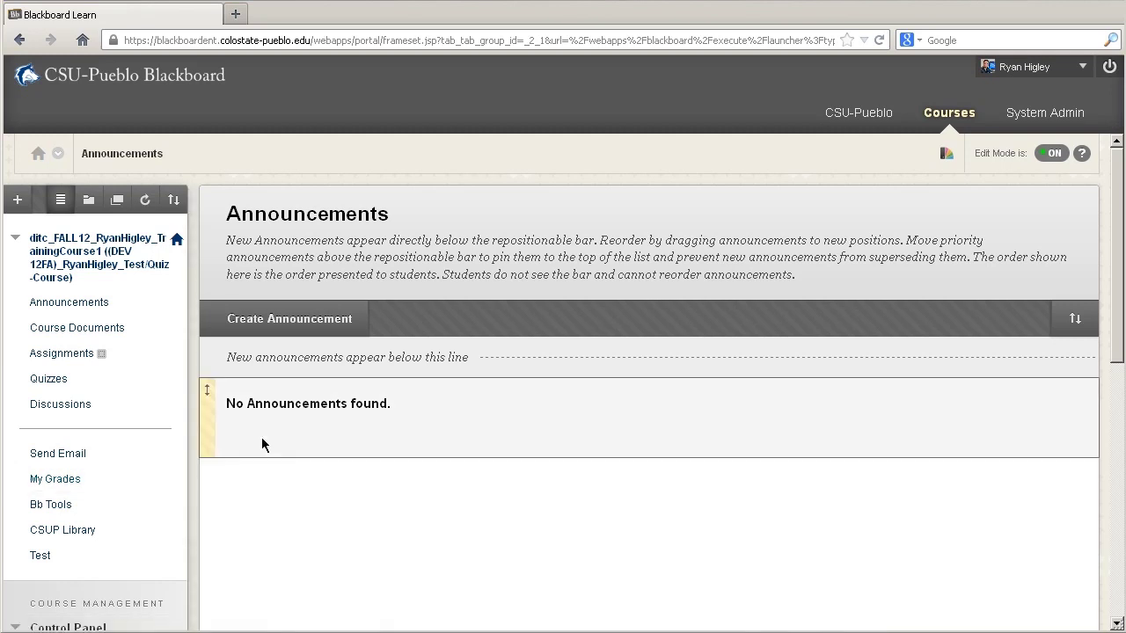
Step: Expand Course Tools in the Control Panel and go to Tests, Surveys, and Pools
drag(1116, 203, 1117, 409)
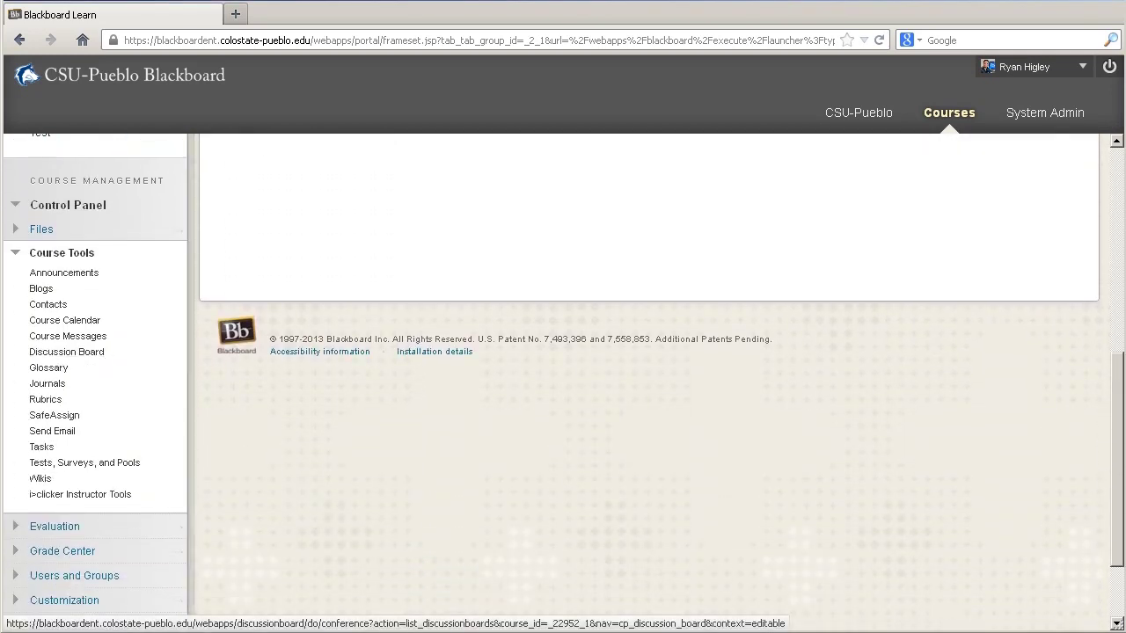
click(12, 254)
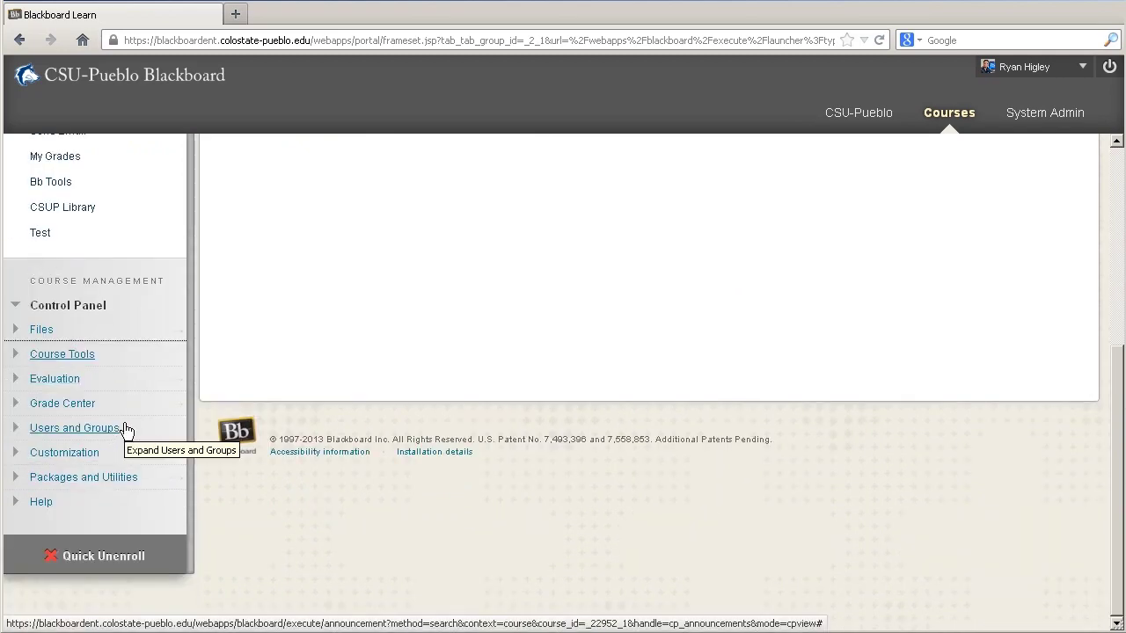
click(16, 356)
scroll(226, 515, down, 2)
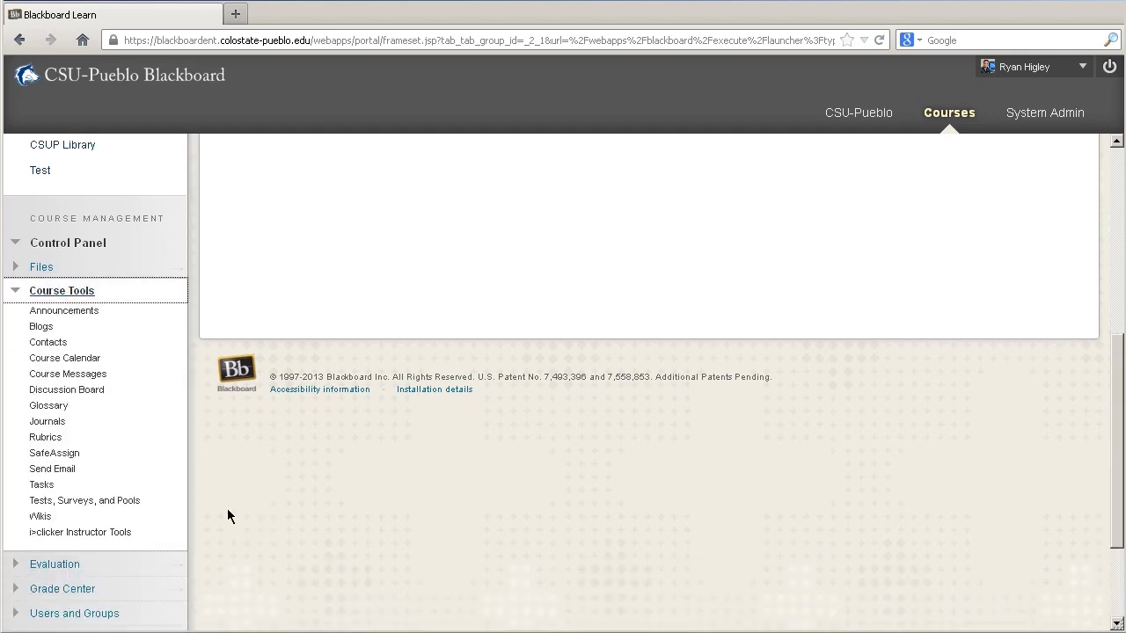
click(75, 464)
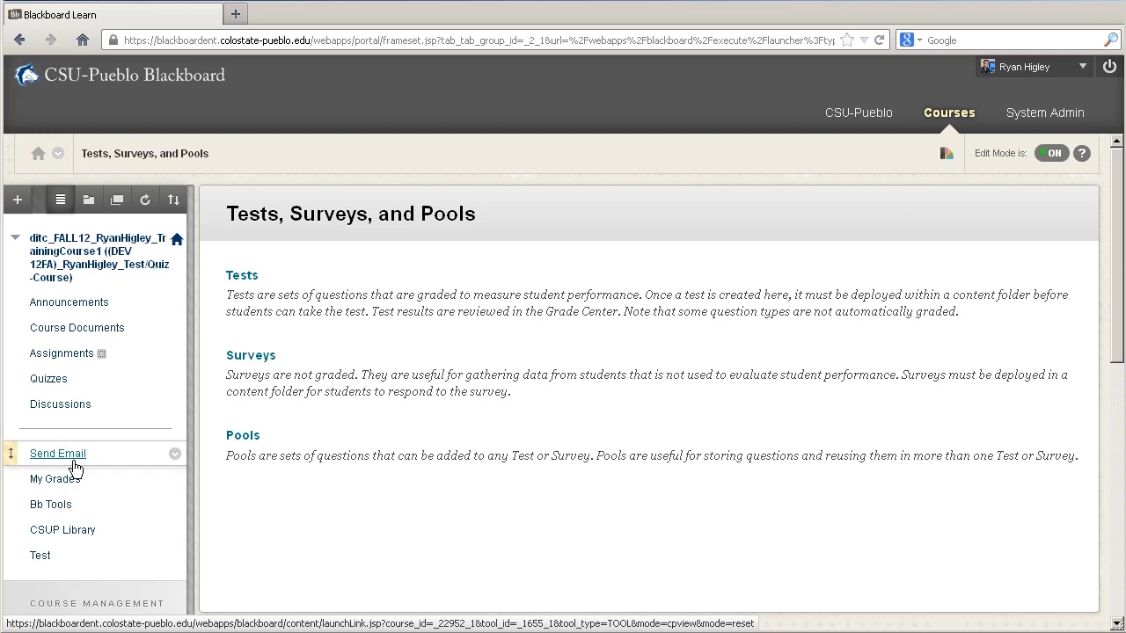
Step: From the course's Tests list, start an Import Test
click(238, 278)
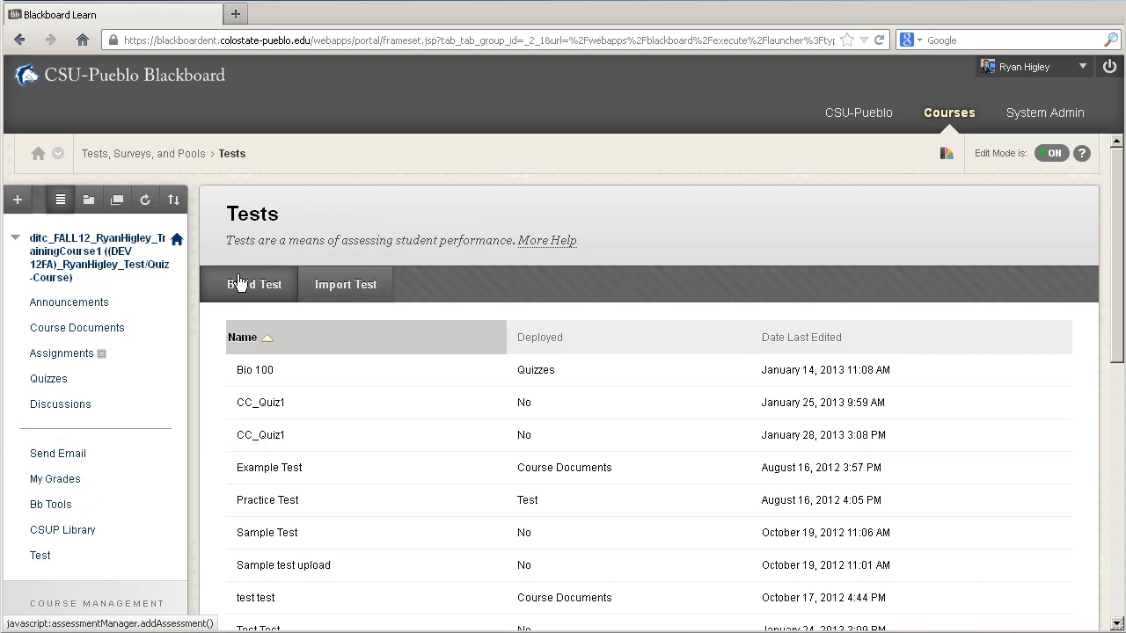
scroll(457, 417, down, 2)
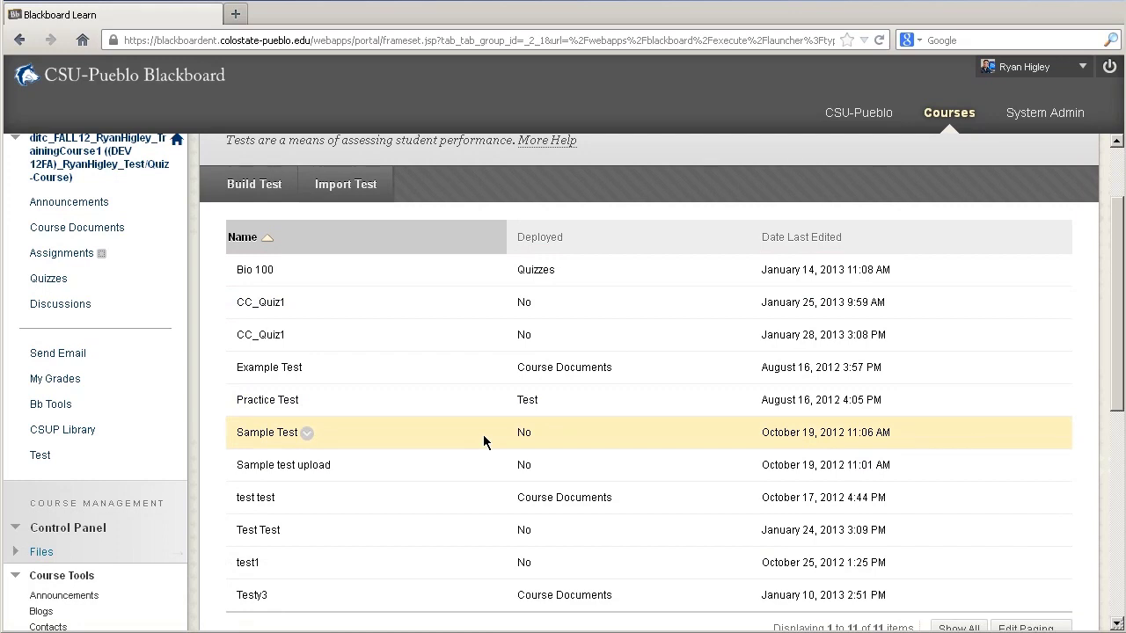
scroll(483, 440, up, 2)
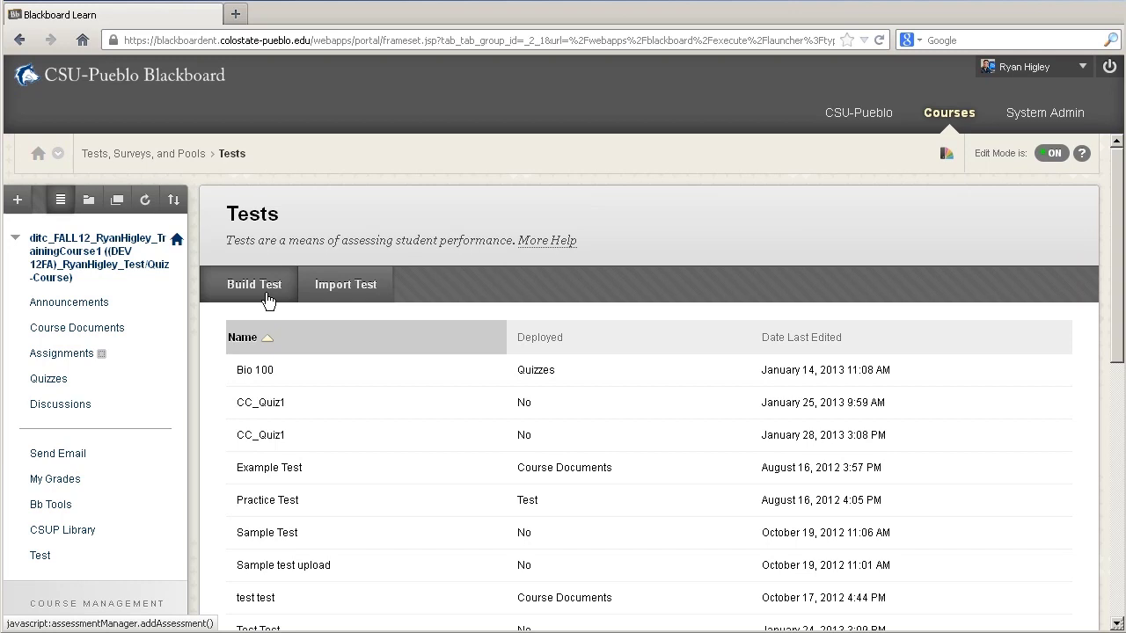
click(323, 297)
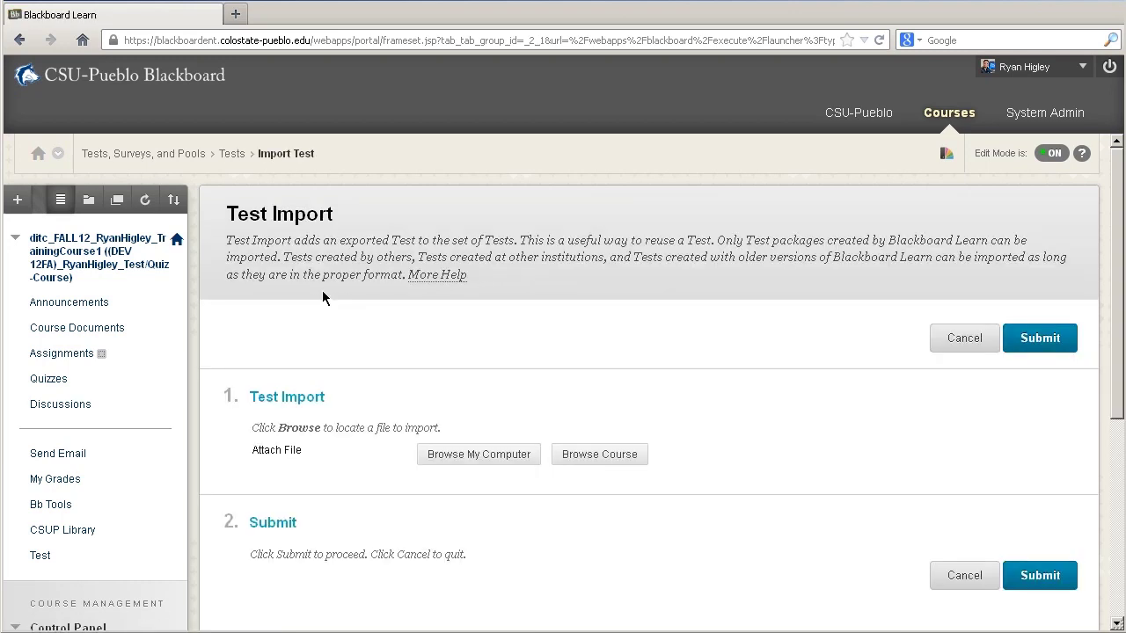
Step: Attach CC_Quiz2.zip from the computer and submit the test import
click(488, 455)
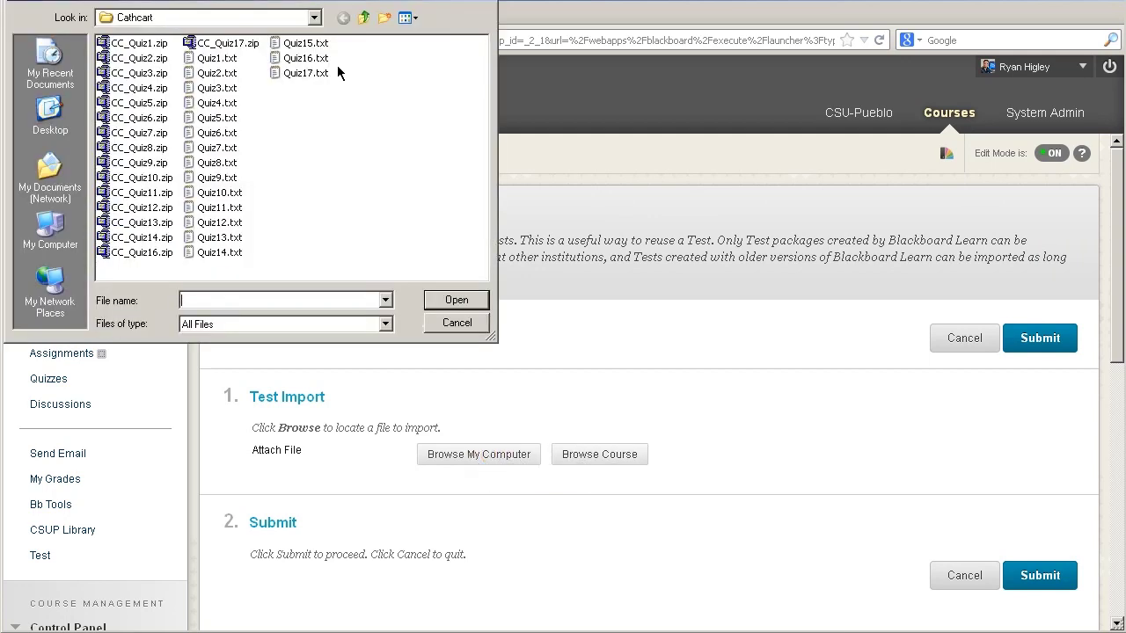
click(160, 73)
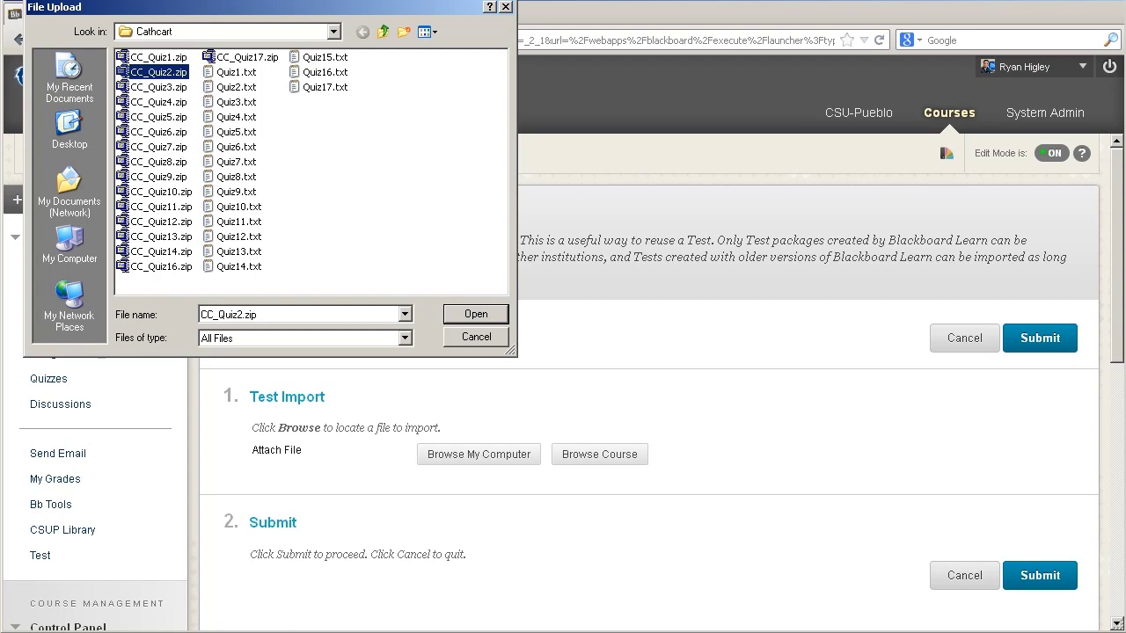
click(476, 314)
scroll(926, 465, down, 2)
click(1046, 529)
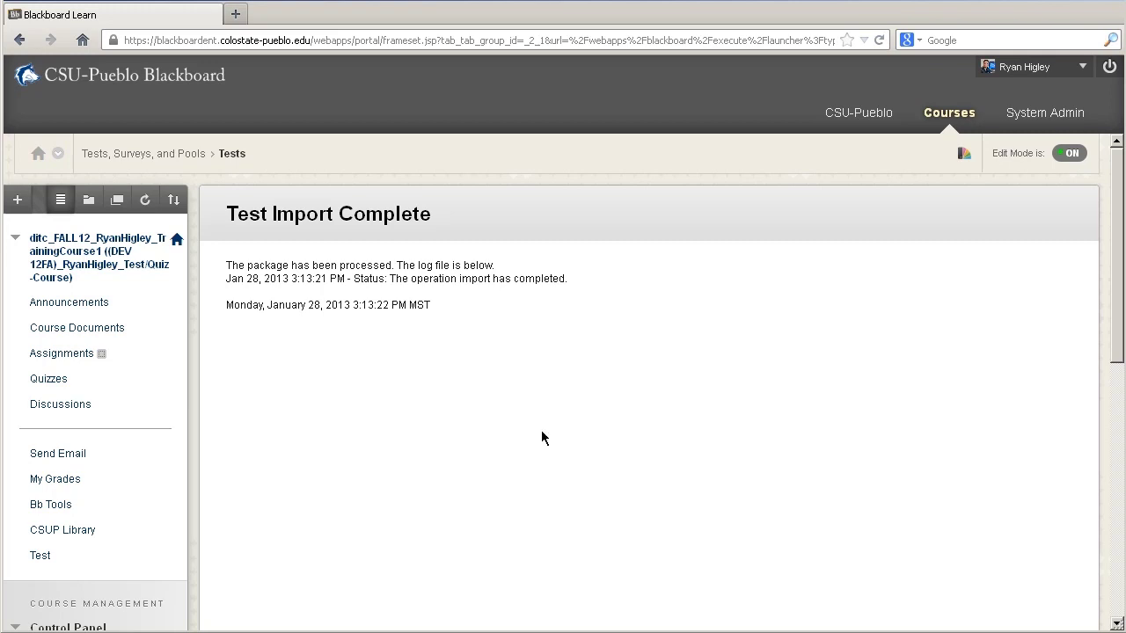
Step: Go back to Tests, Surveys, and Pools and open the Tests list
scroll(434, 534, down, 5)
scroll(428, 533, down, 3)
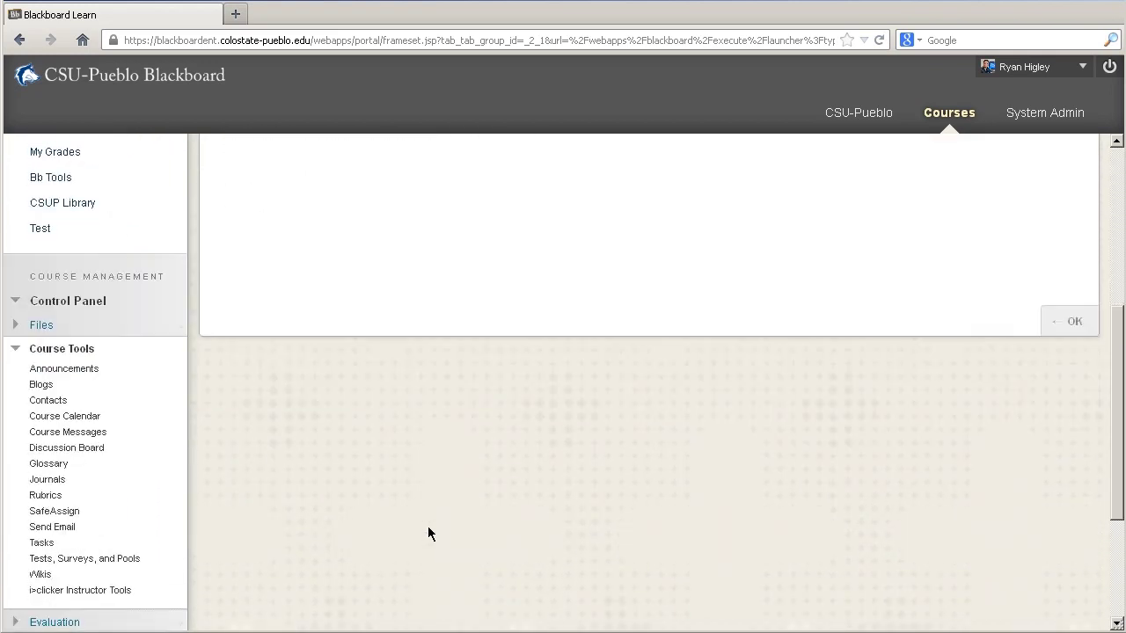
scroll(428, 526, down, 1)
click(72, 486)
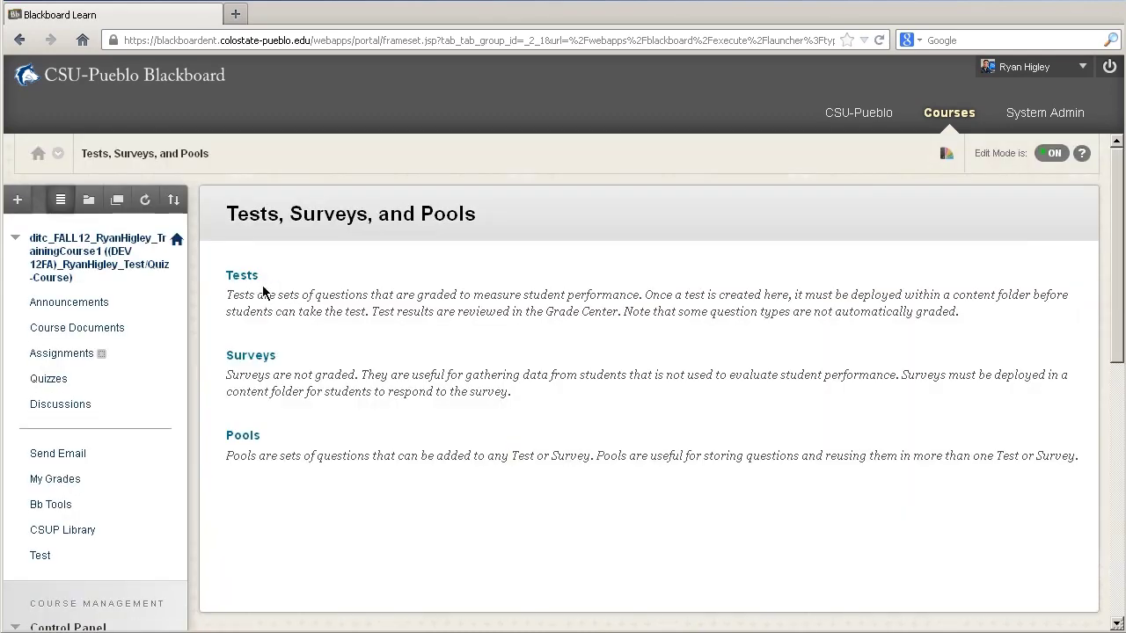
click(242, 276)
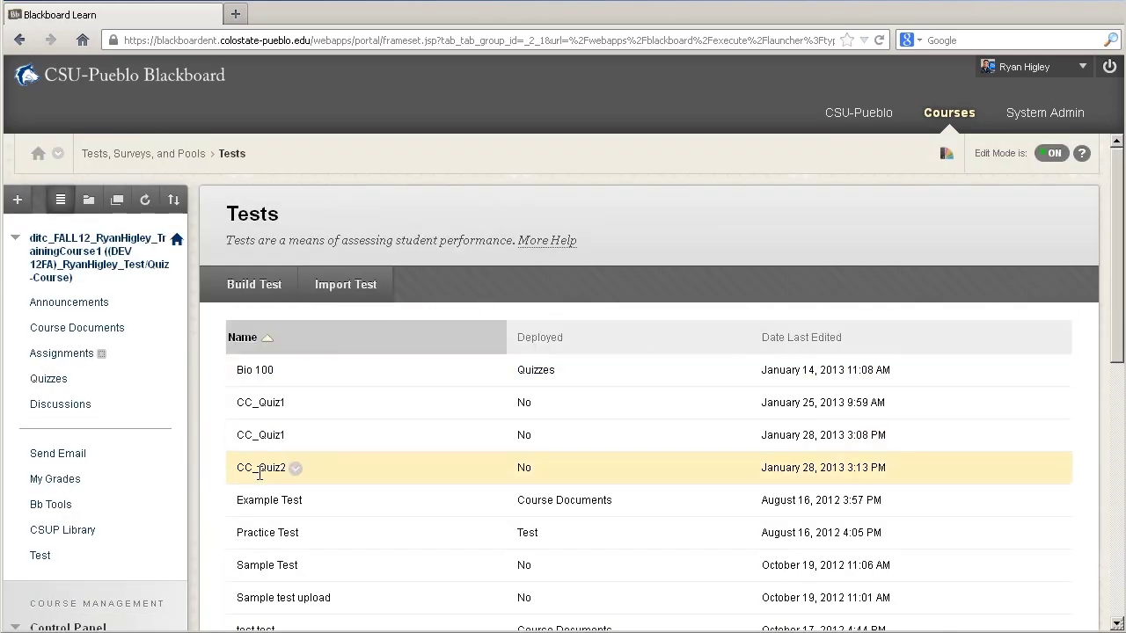
Step: Open the actions menu for CC_Quiz2 and choose Edit
scroll(355, 471, down, 1)
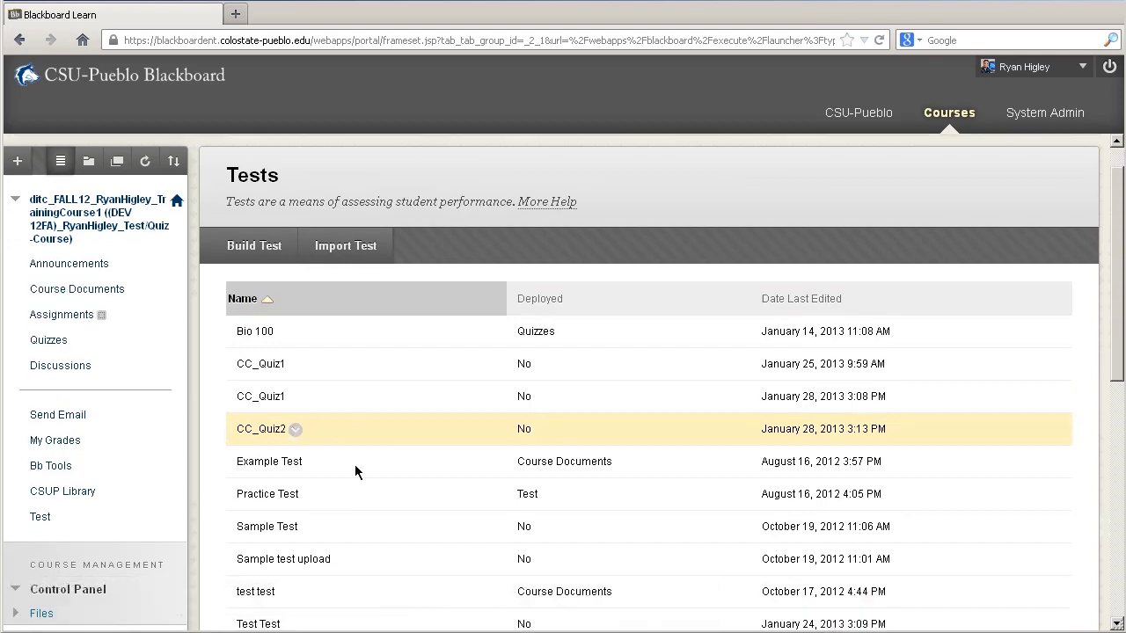
scroll(355, 464, down, 2)
click(295, 367)
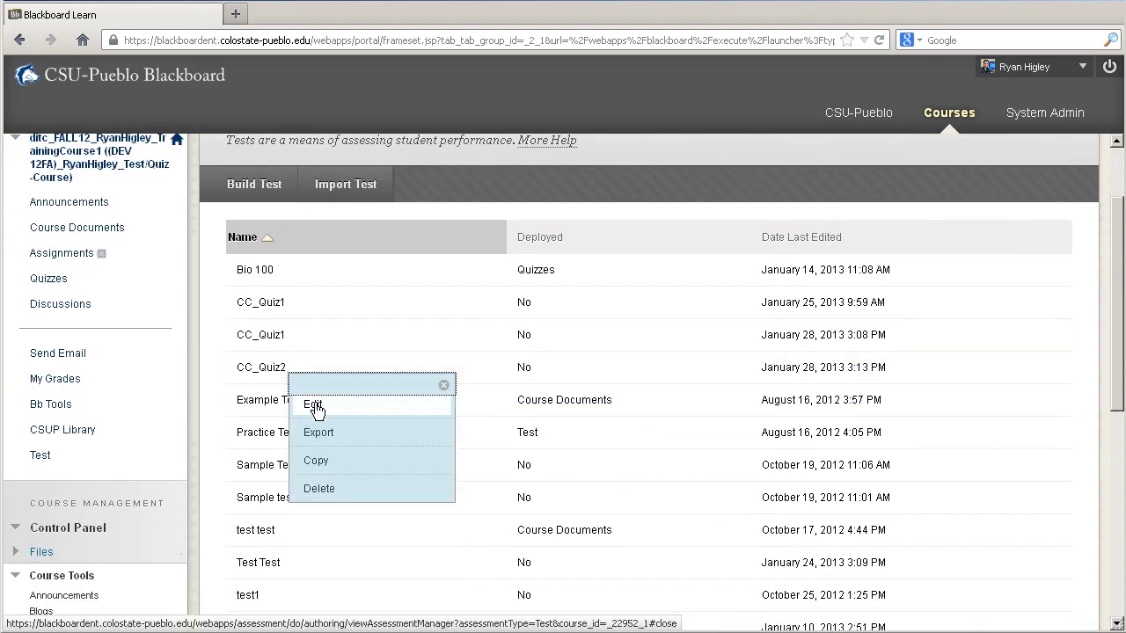
click(314, 406)
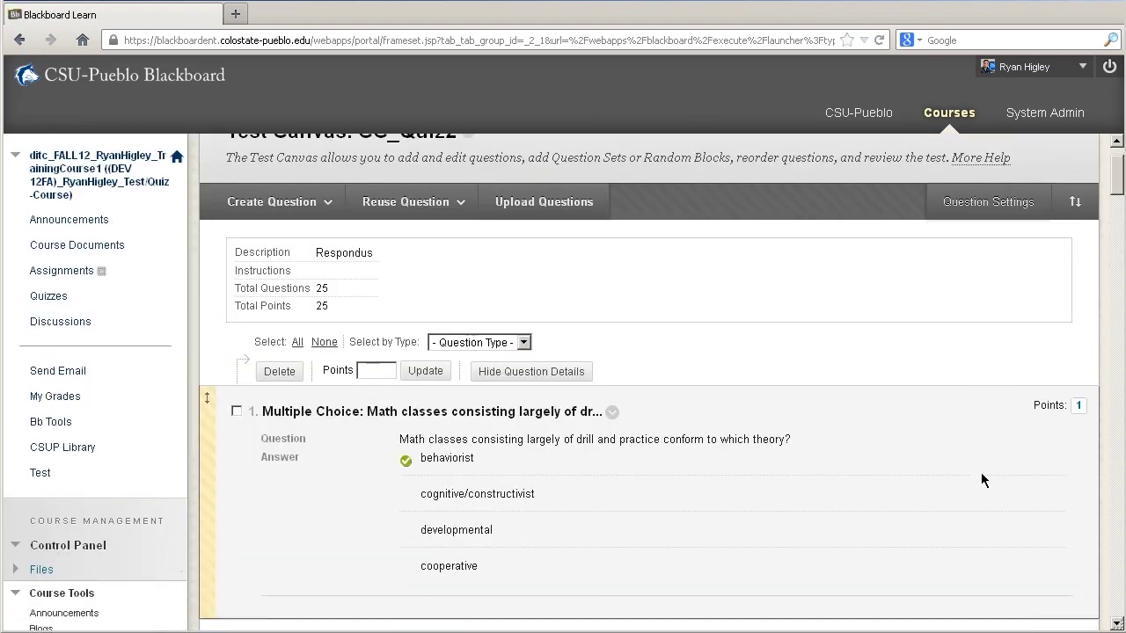
scroll(1055, 351, down, 3)
drag(1115, 194, 1113, 301)
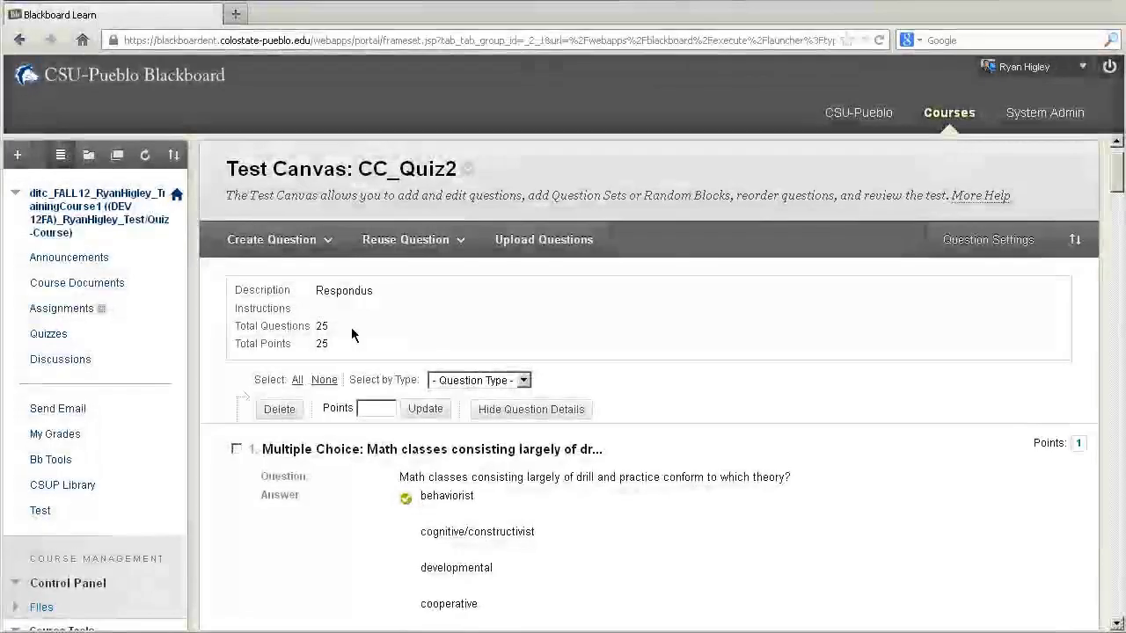
click(374, 298)
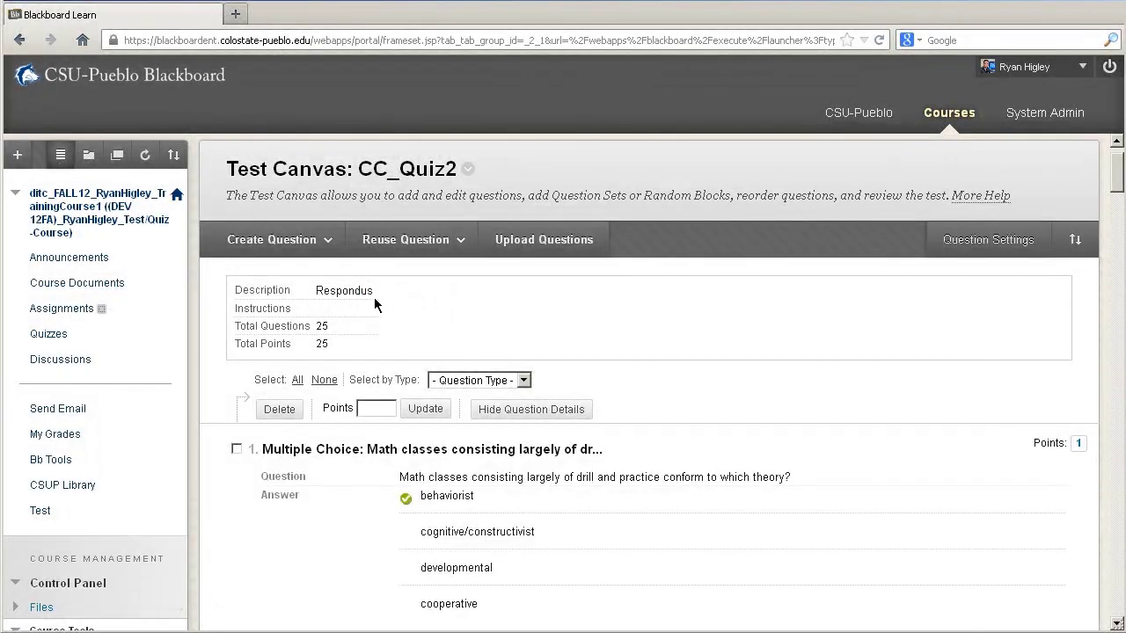
click(467, 170)
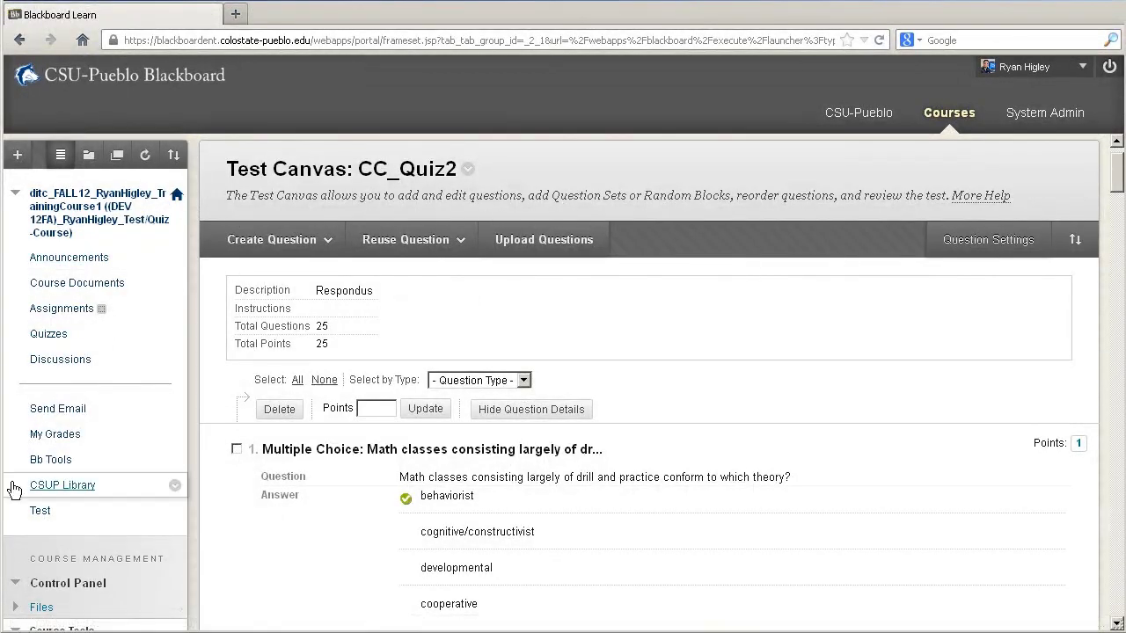
scroll(76, 490, down, 8)
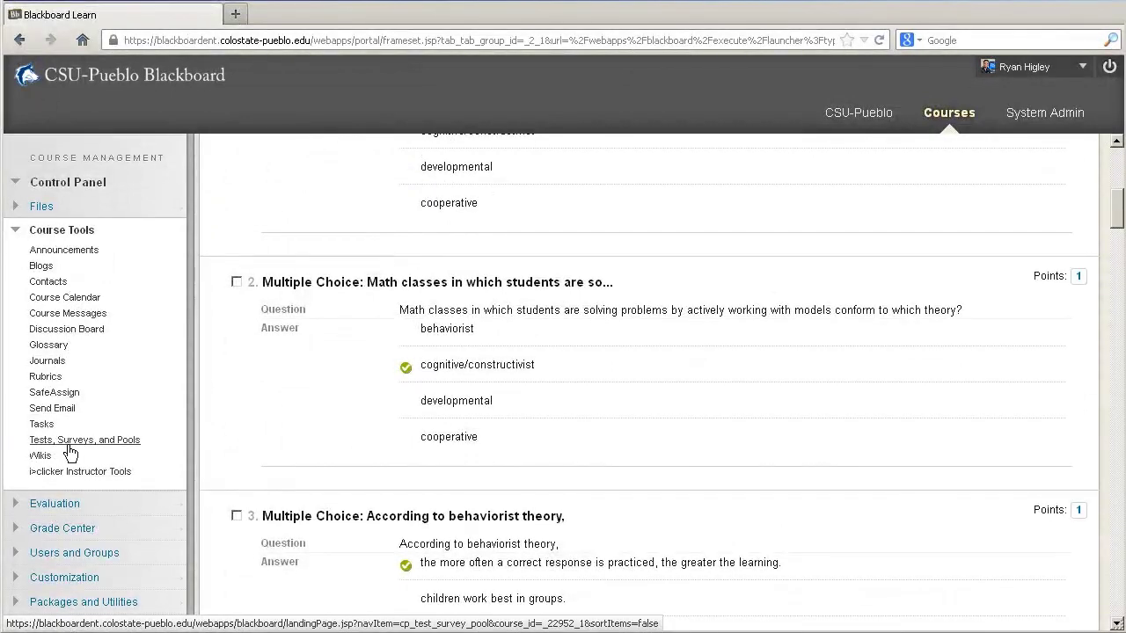
click(69, 444)
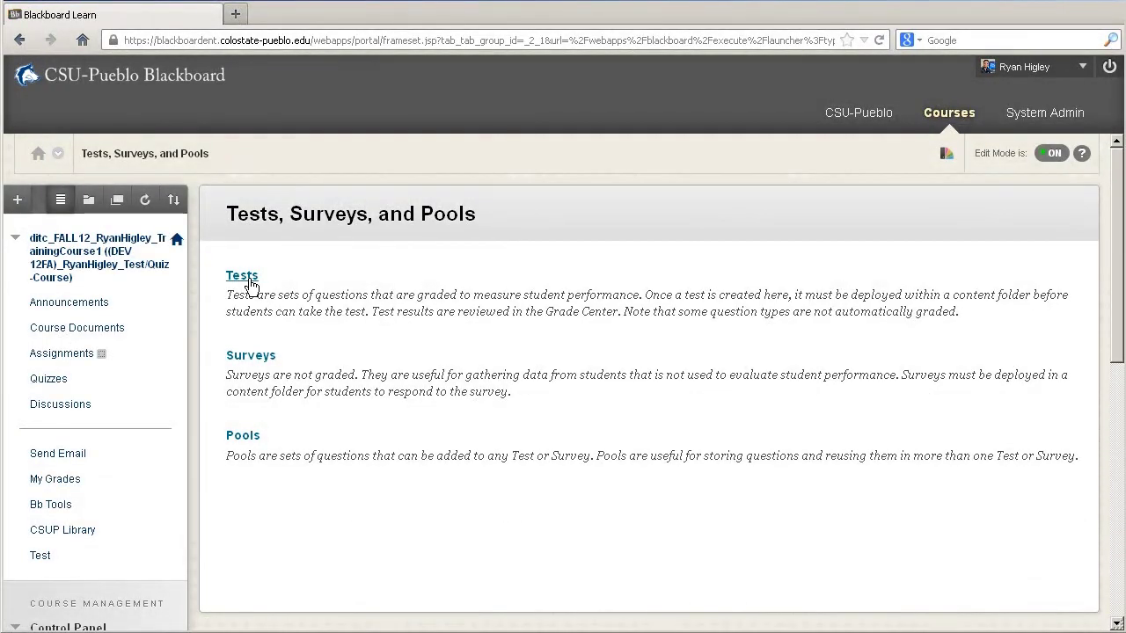
Step: Review the Tests list, then open the Quizzes area's Assessments menu
click(250, 281)
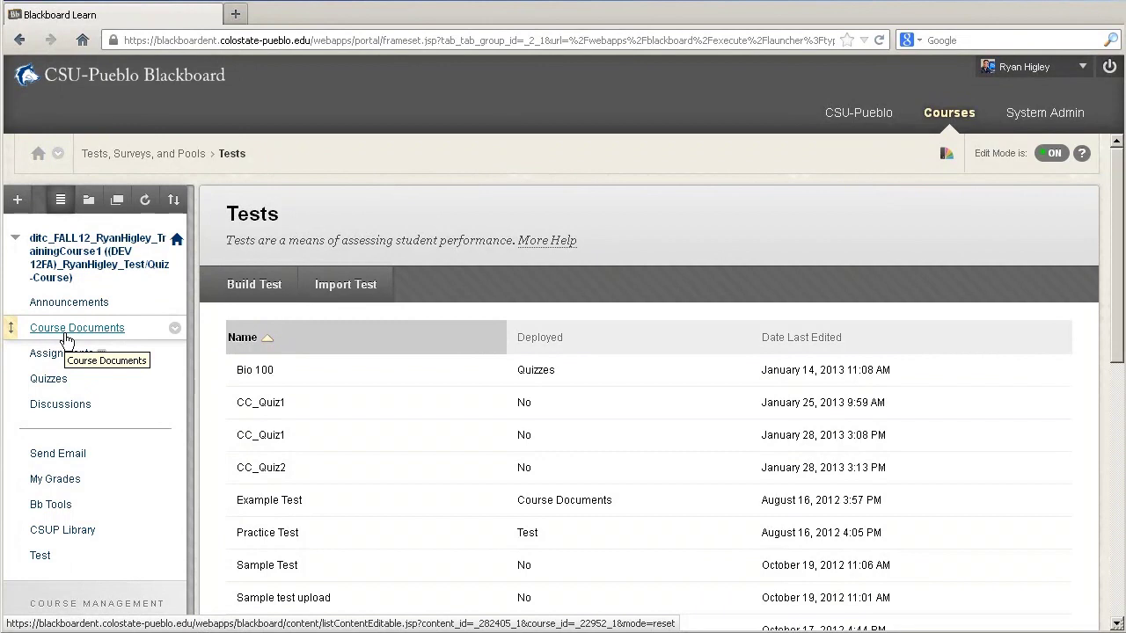
click(47, 379)
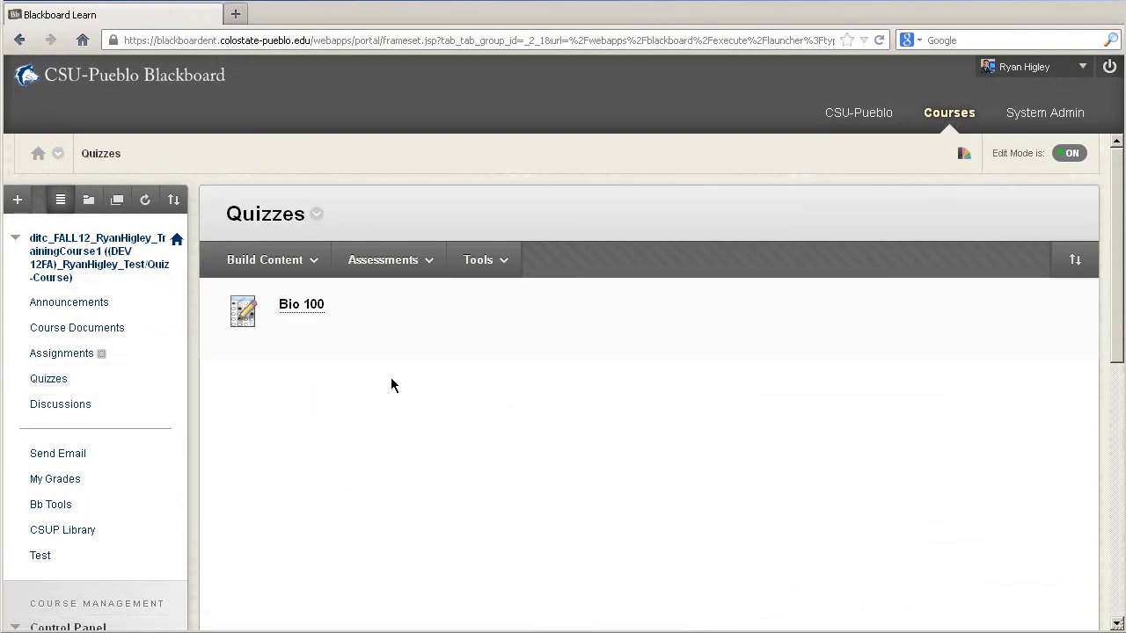
click(387, 260)
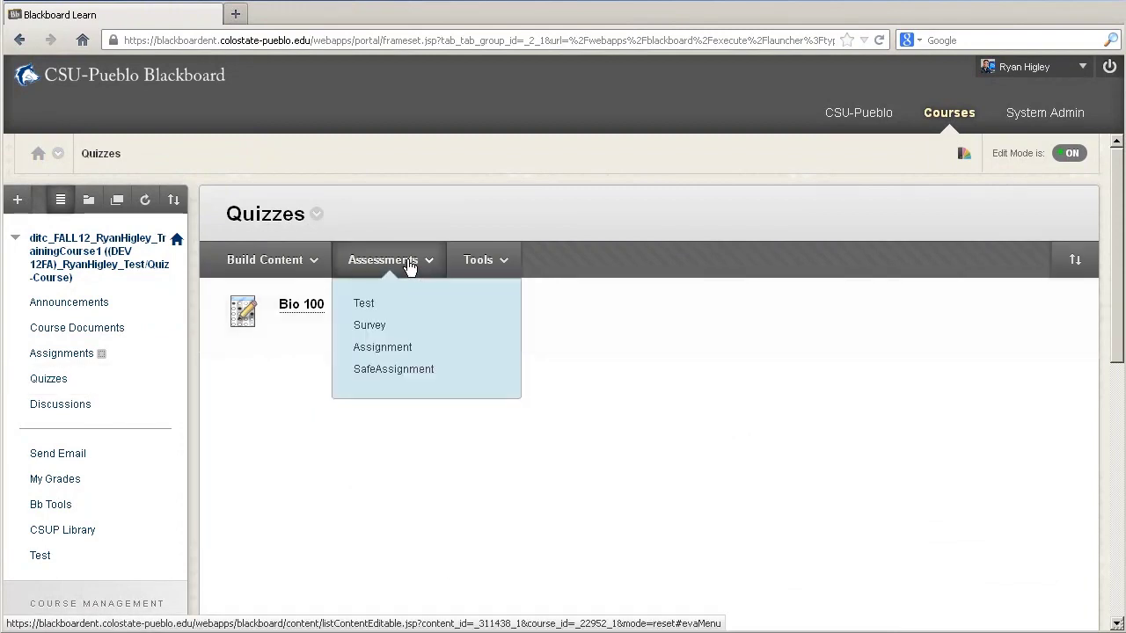
Step: Add a Test to Quizzes, choosing CC_Quiz2 from the list and submitting
click(363, 303)
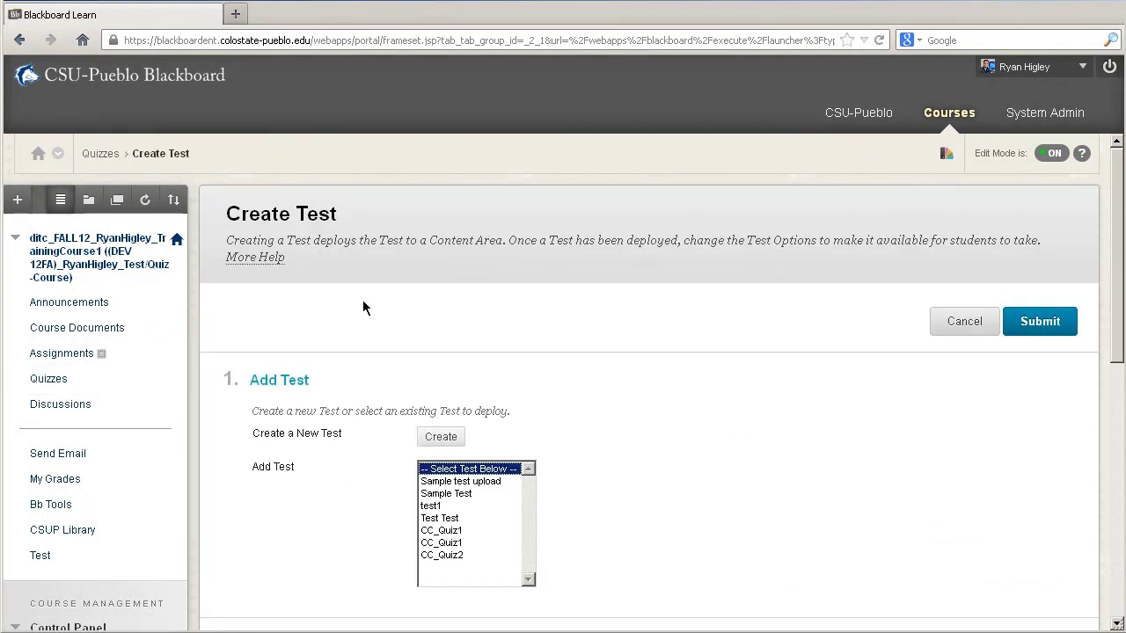
click(428, 555)
click(1054, 322)
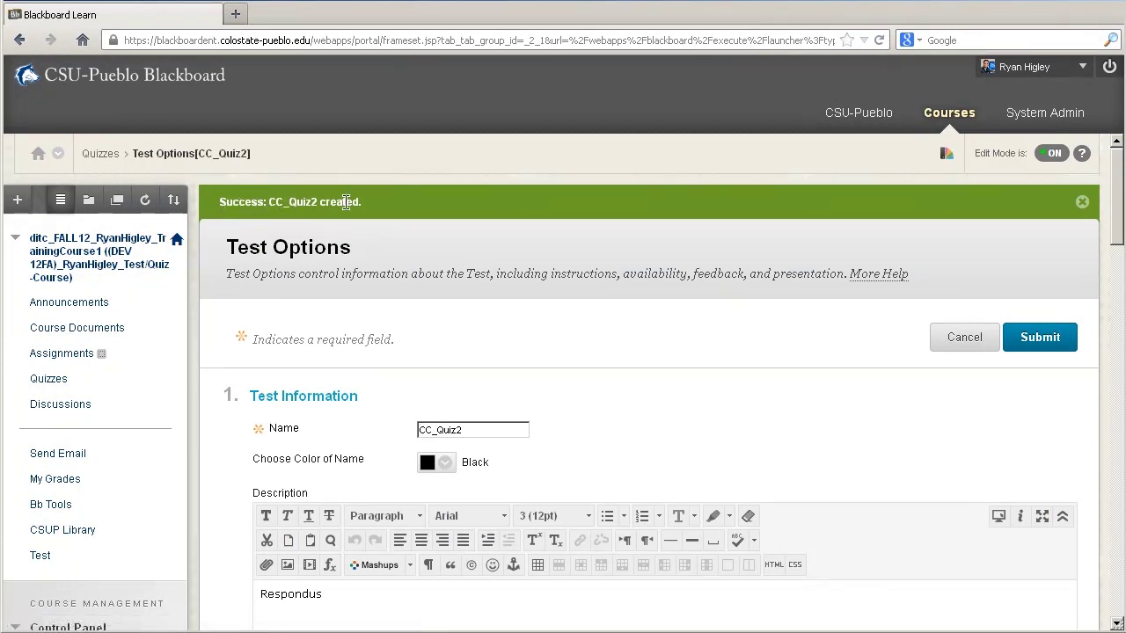
Step: Replace the description text 'Respondus' with 'Quiz 2'
scroll(848, 499, down, 4)
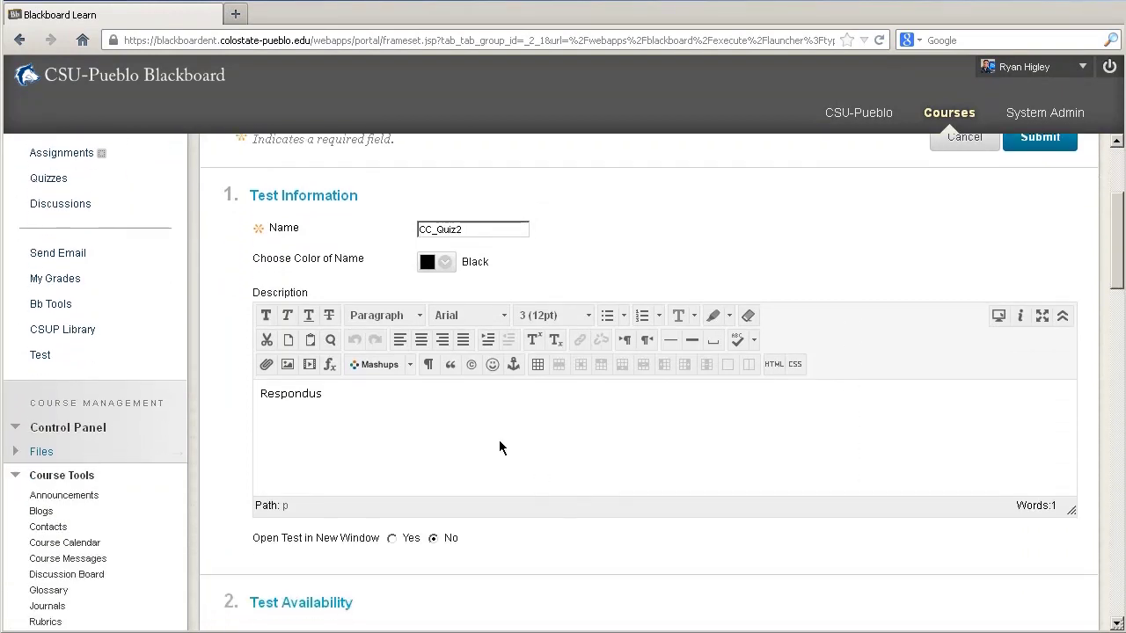
drag(356, 395, 184, 402)
click(386, 403)
drag(352, 395, 245, 404)
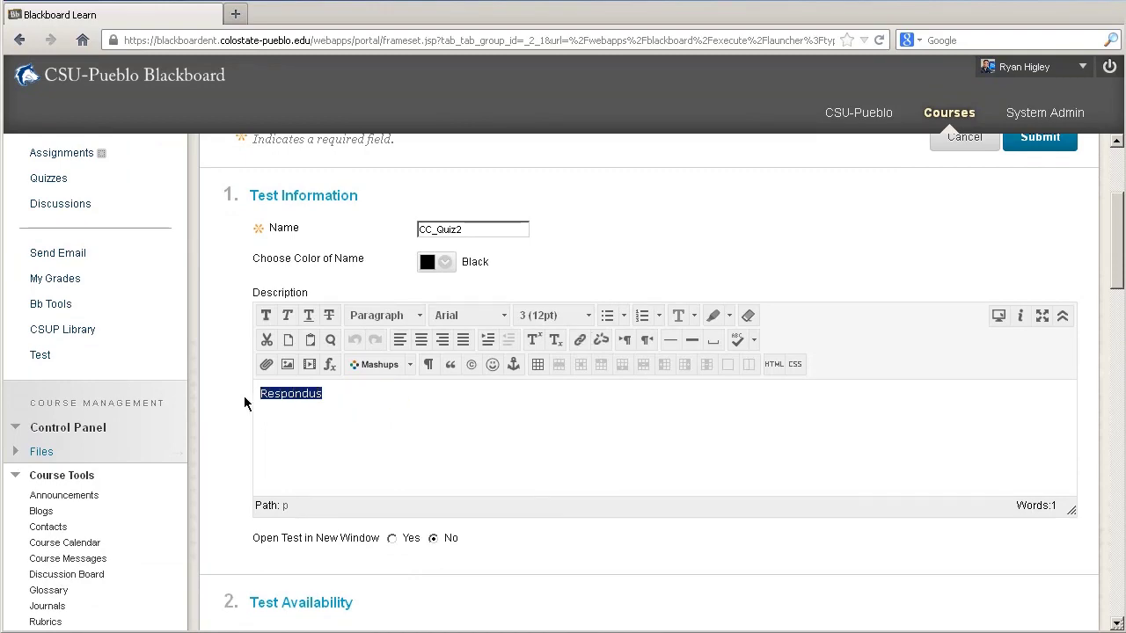
text(Quiz 2)
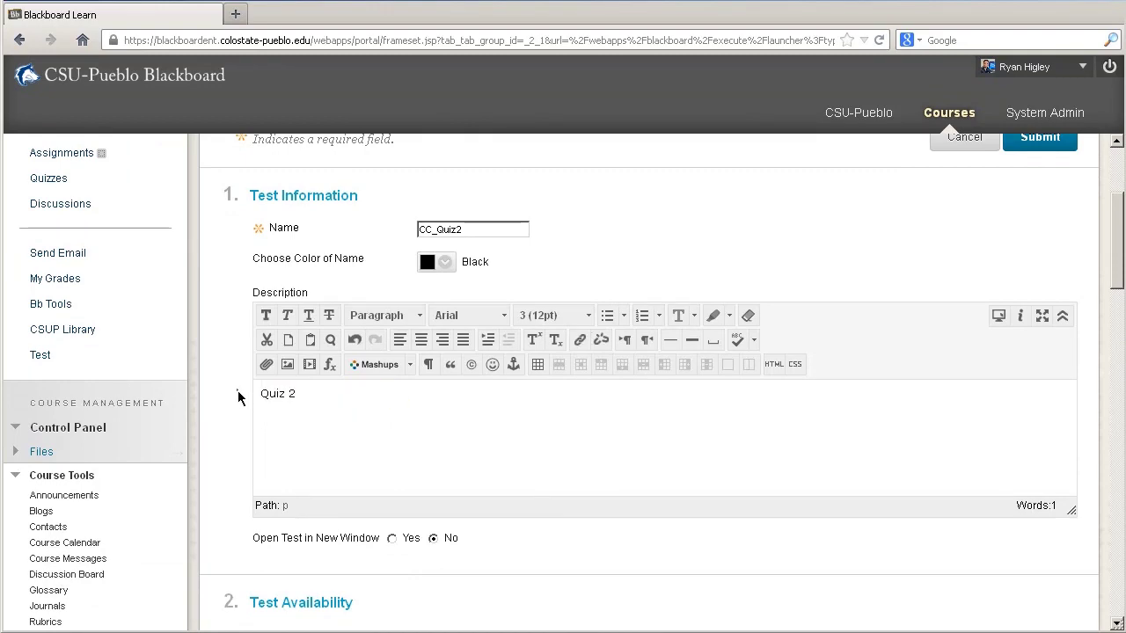
scroll(240, 396, down, 5)
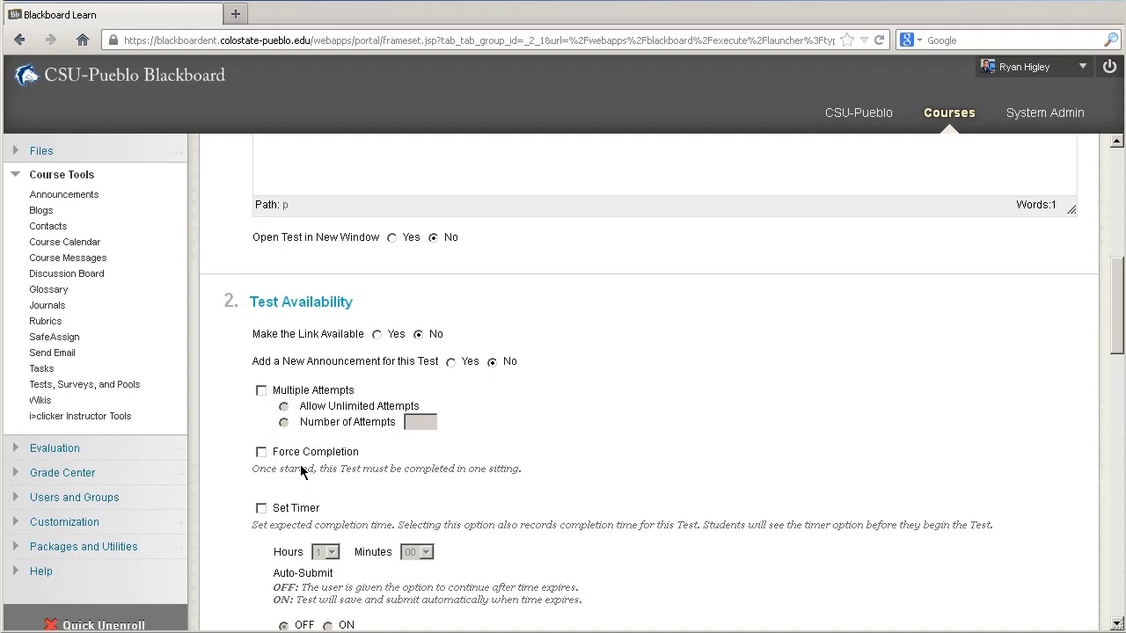
Step: Scroll through the remaining CC_Quiz2 test options and submit them
scroll(720, 463, down, 4)
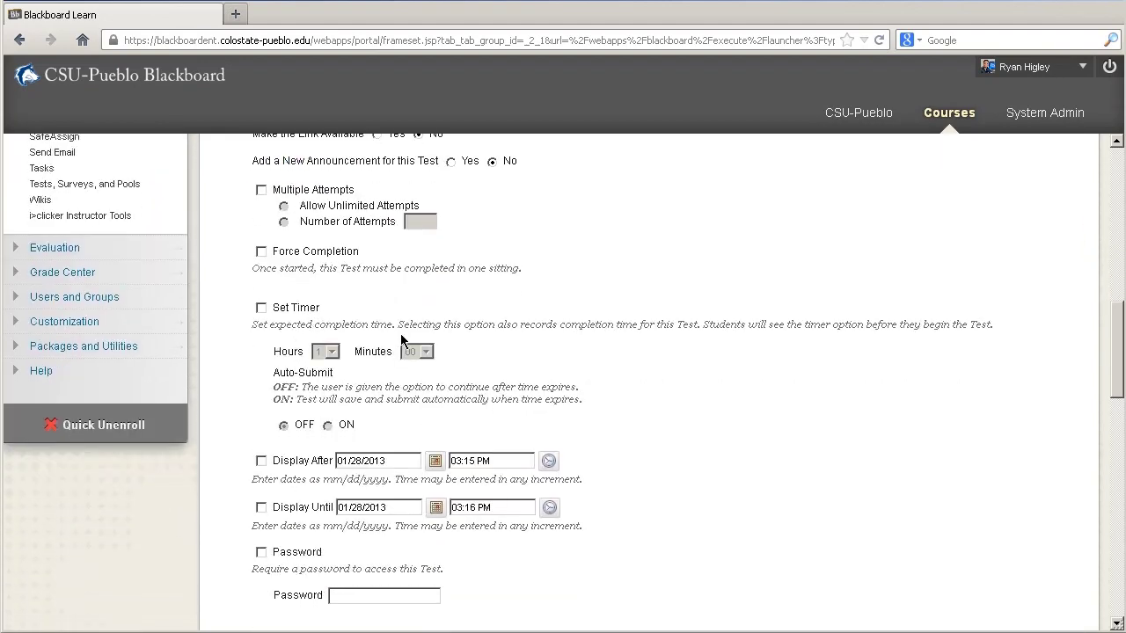
scroll(610, 440, down, 2)
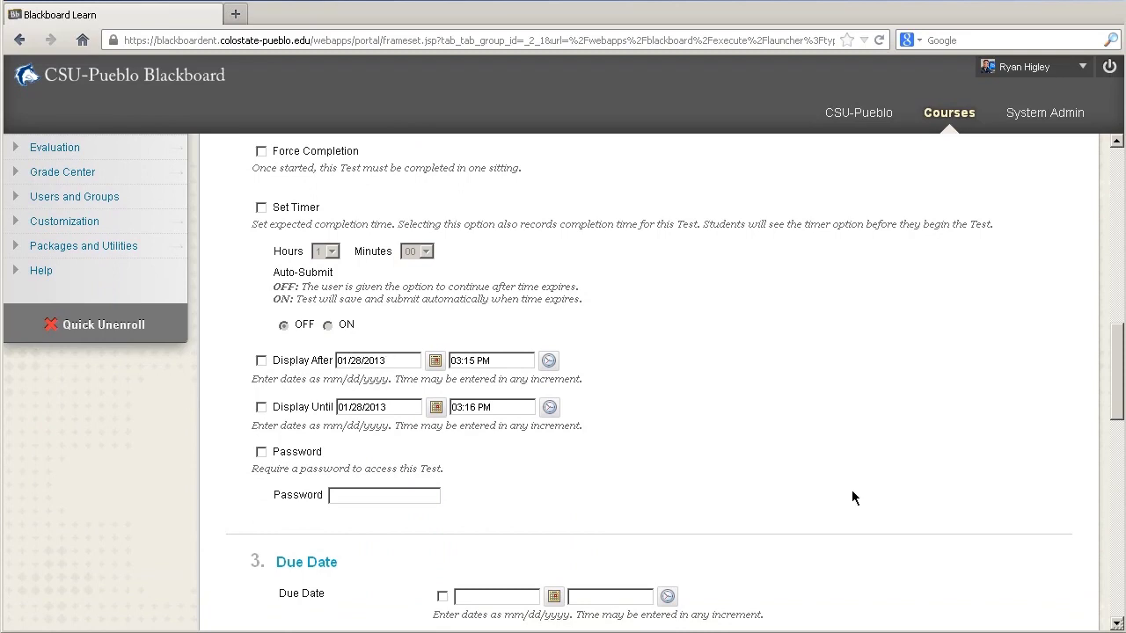
scroll(852, 490, down, 2)
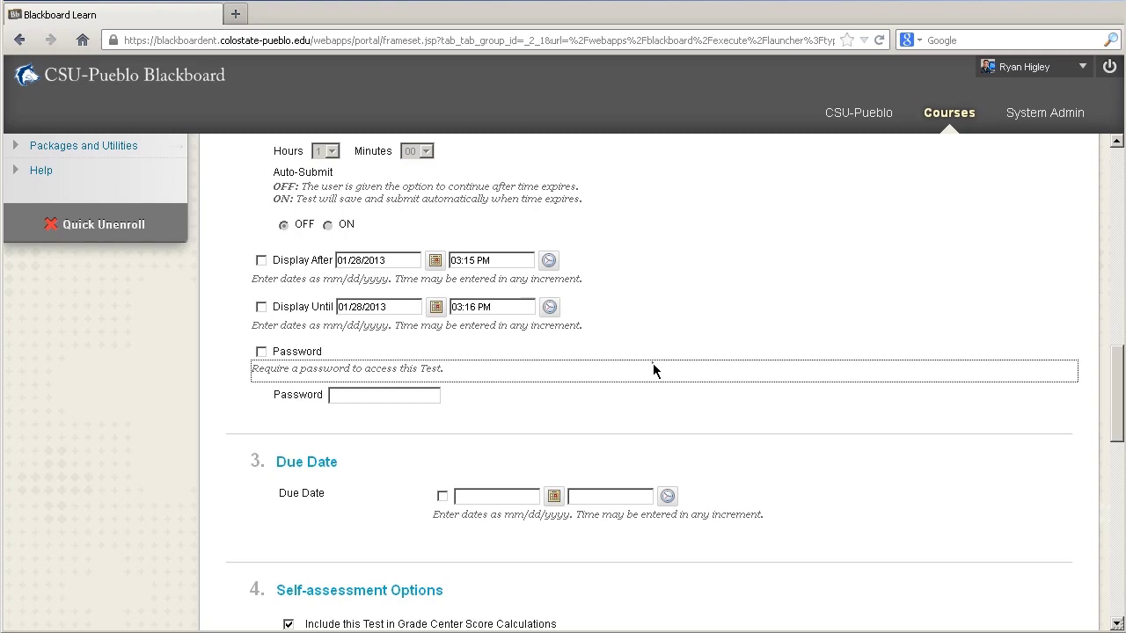
scroll(932, 409, down, 5)
scroll(919, 420, down, 3)
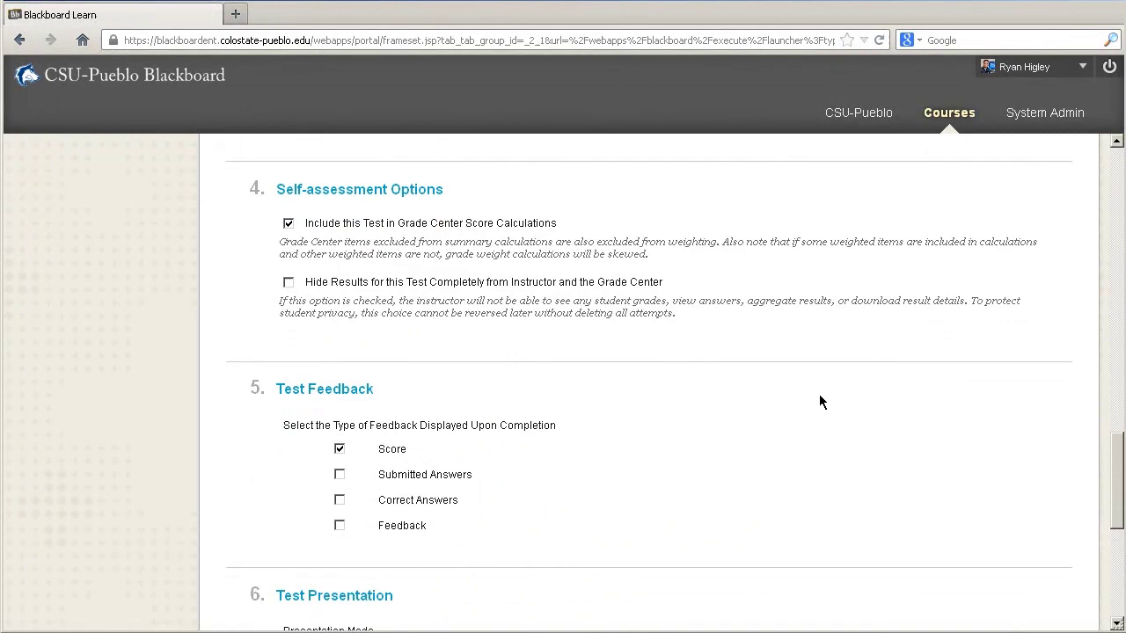
scroll(819, 402, down, 8)
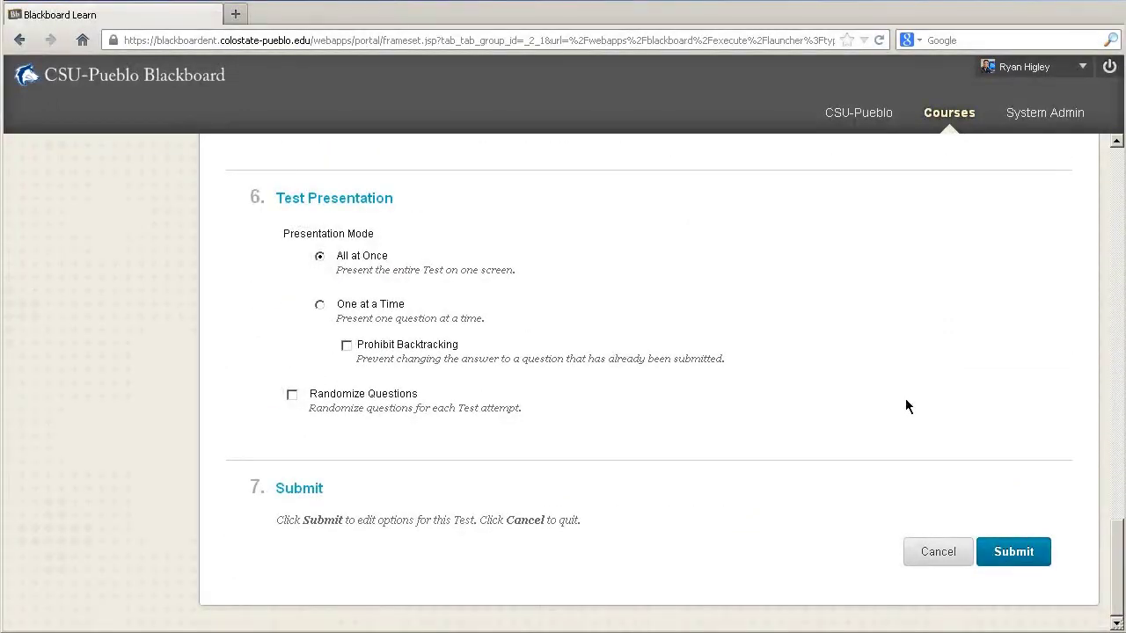
click(1010, 556)
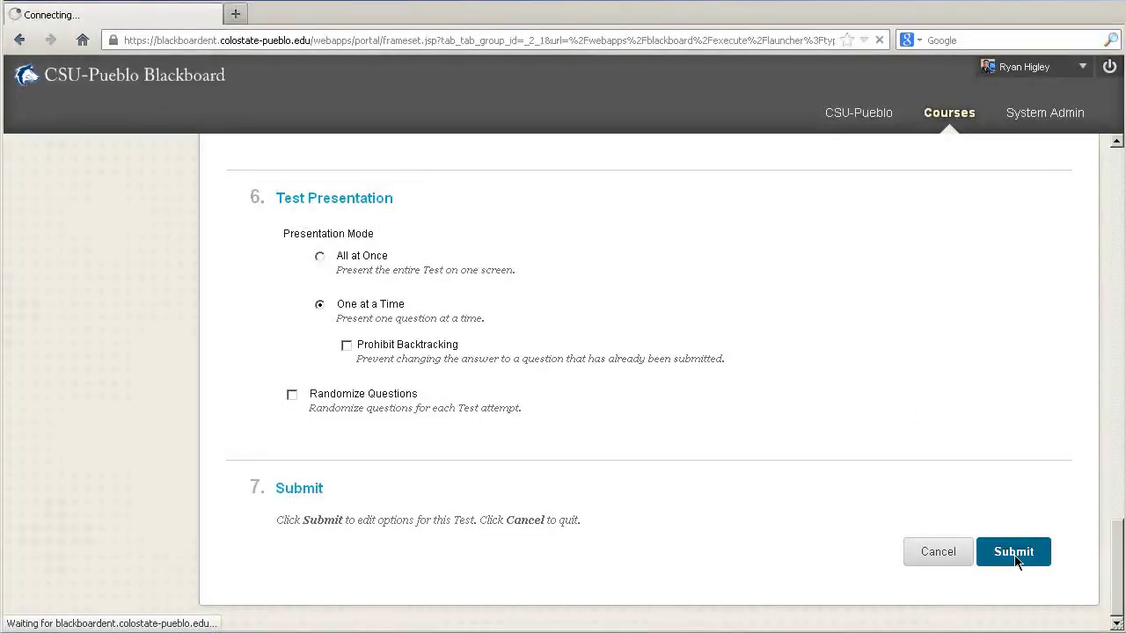